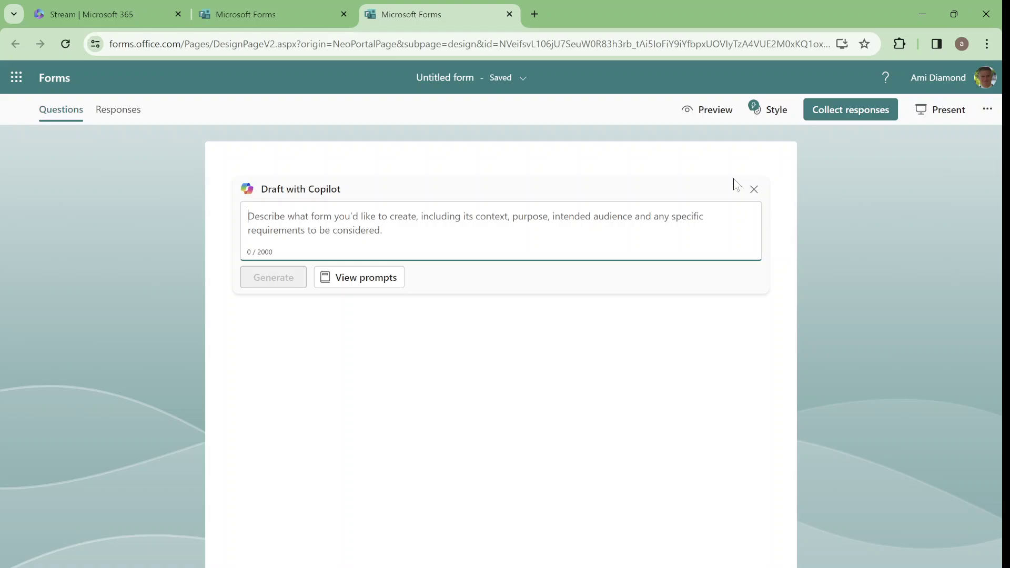
click(753, 190)
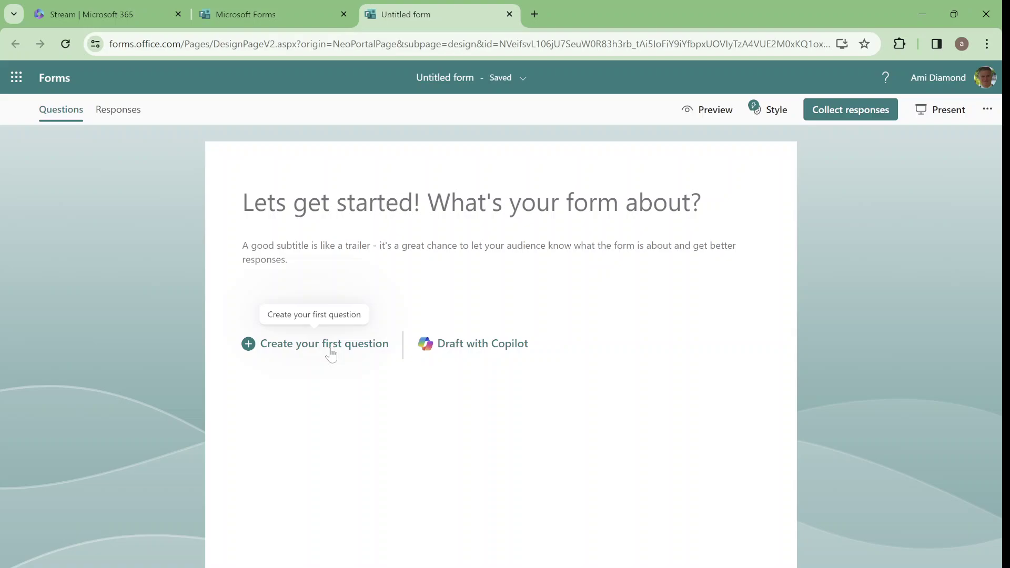
click(331, 355)
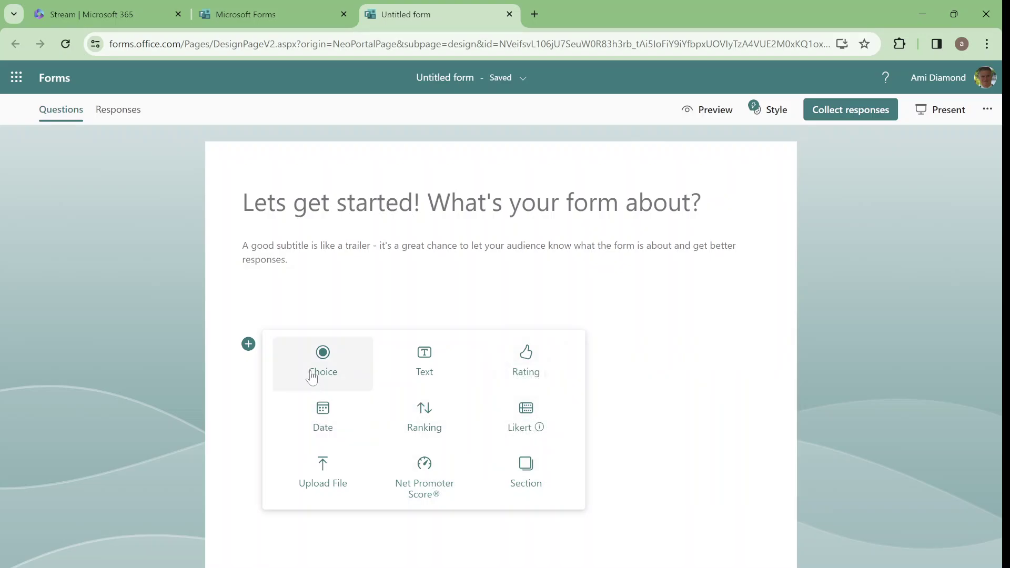
Fill the Copilot drafting box with the volunteer sign-up form example prompt.
click(465, 346)
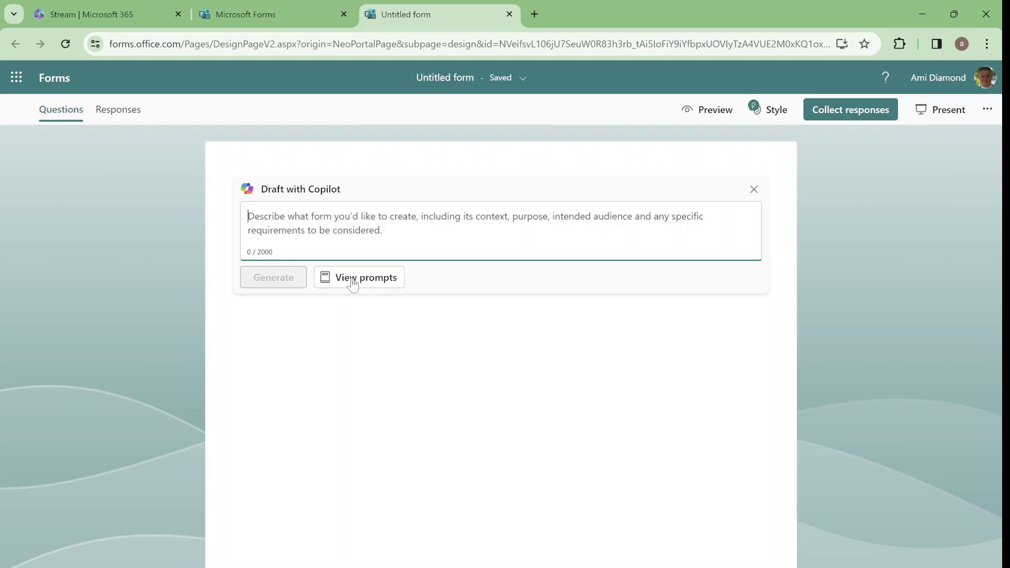
click(393, 288)
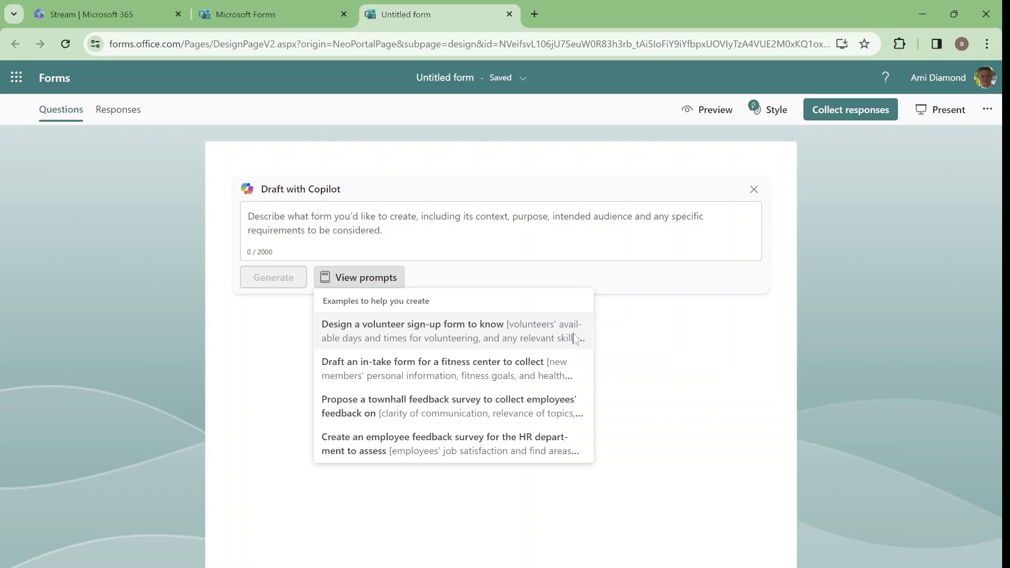
click(521, 327)
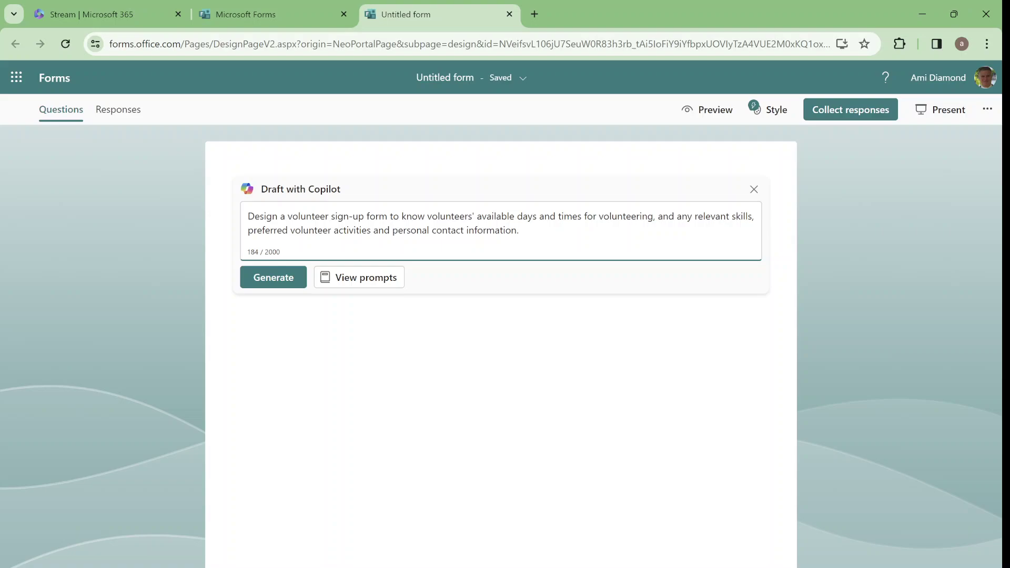
Generate a volunteer sign-up draft, then regenerate it into an eight-question version.
click(270, 281)
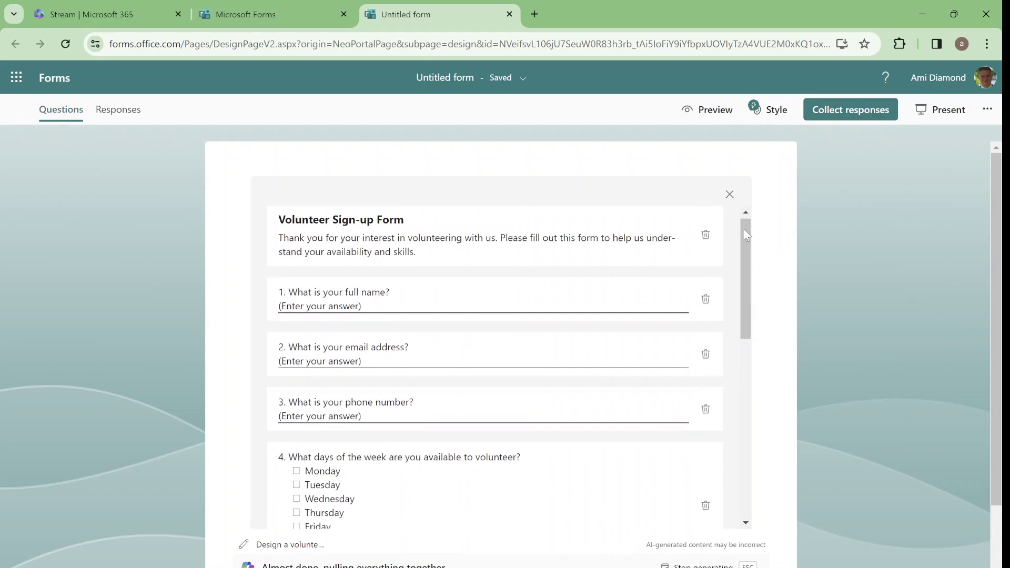
drag(746, 442, 746, 247)
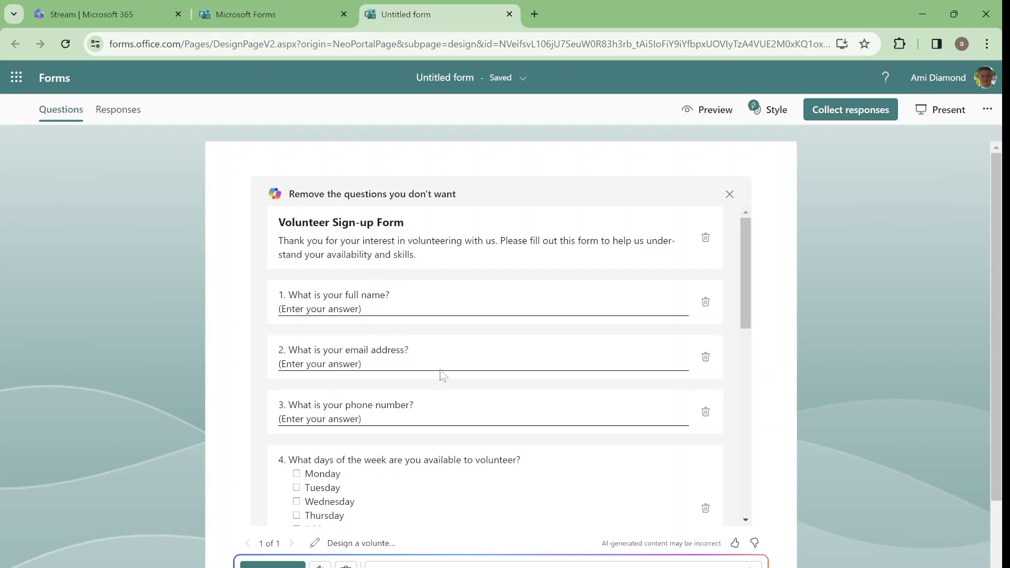
drag(740, 266, 706, 498)
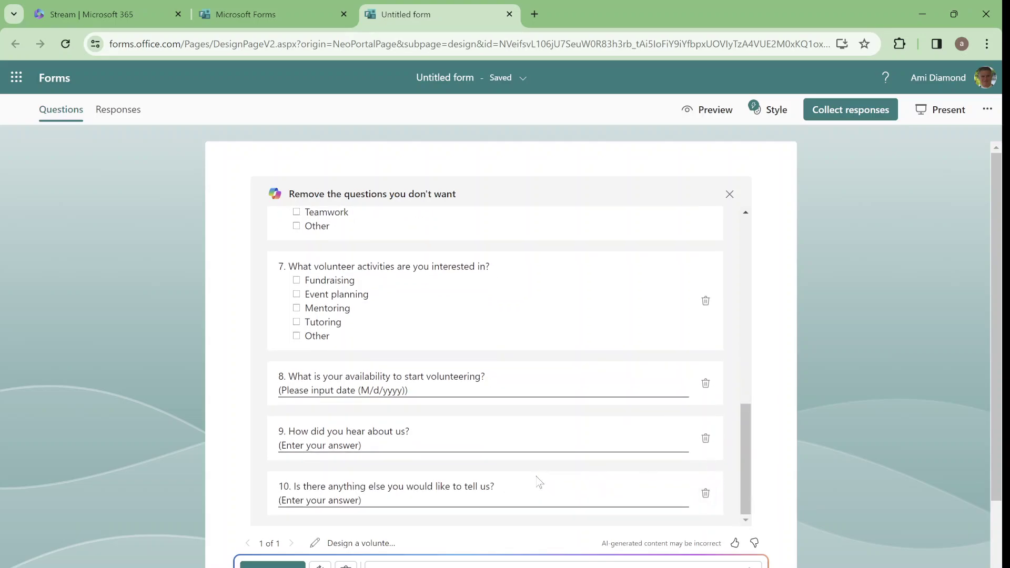
click(374, 547)
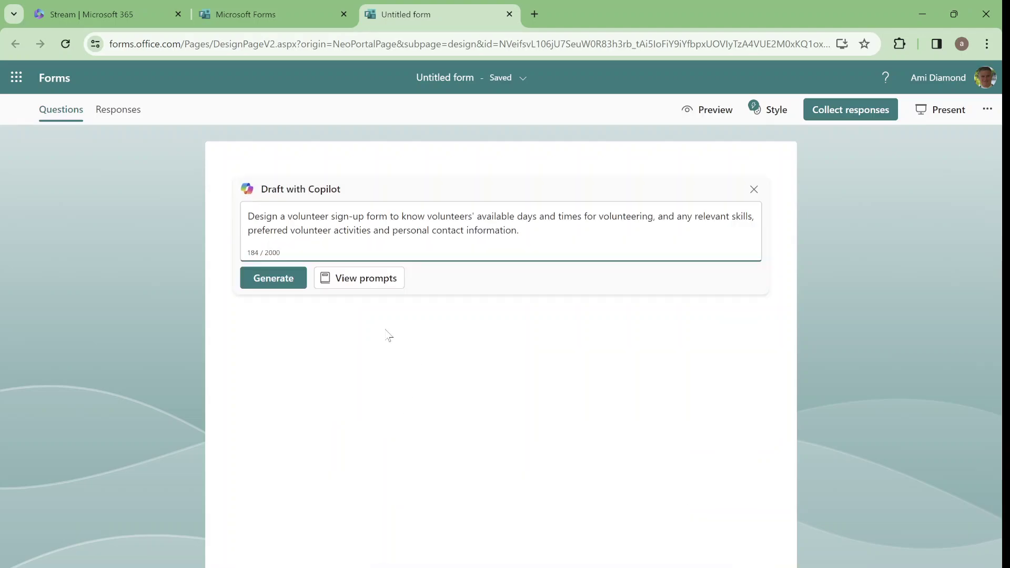
click(286, 282)
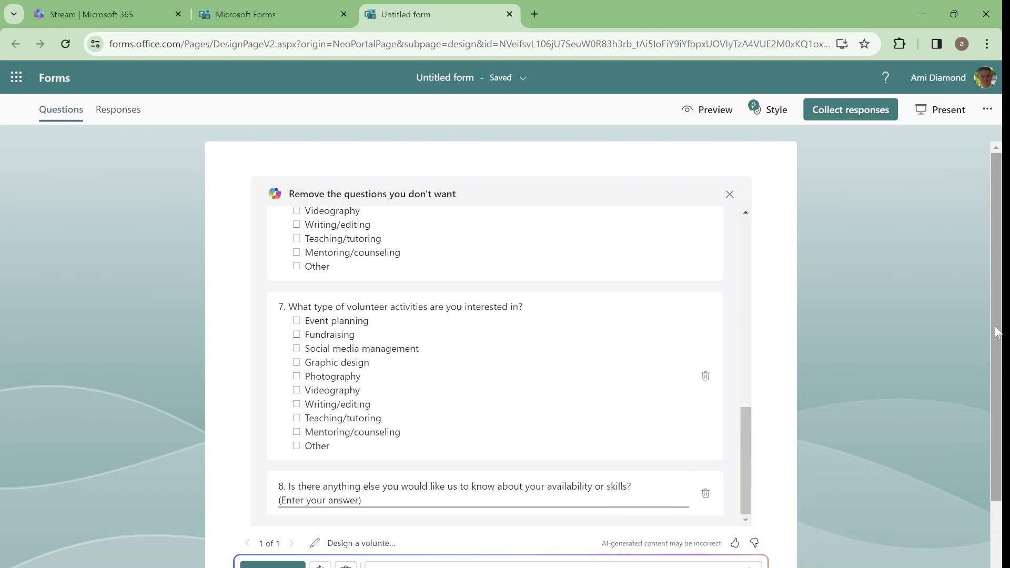
scroll(998, 332, down, 2)
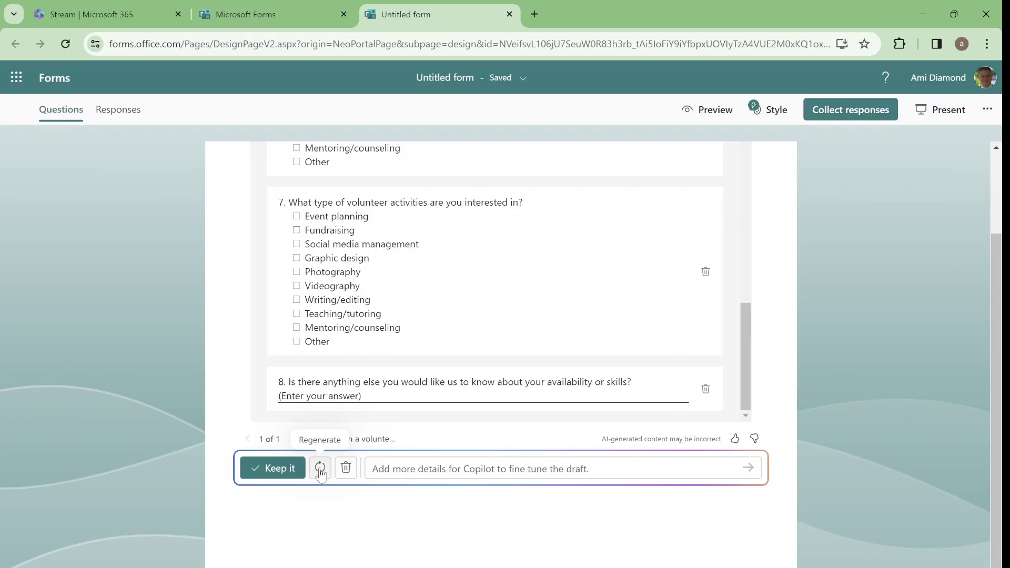
Write the refinement 'add some personal details like age, address and location', correcting its spelling.
click(399, 468)
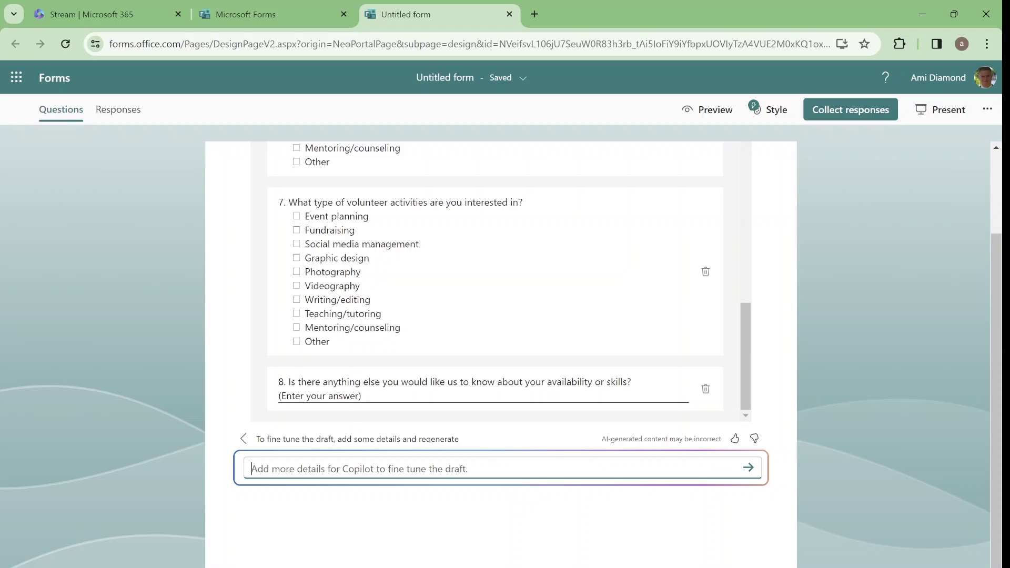
text(add some )
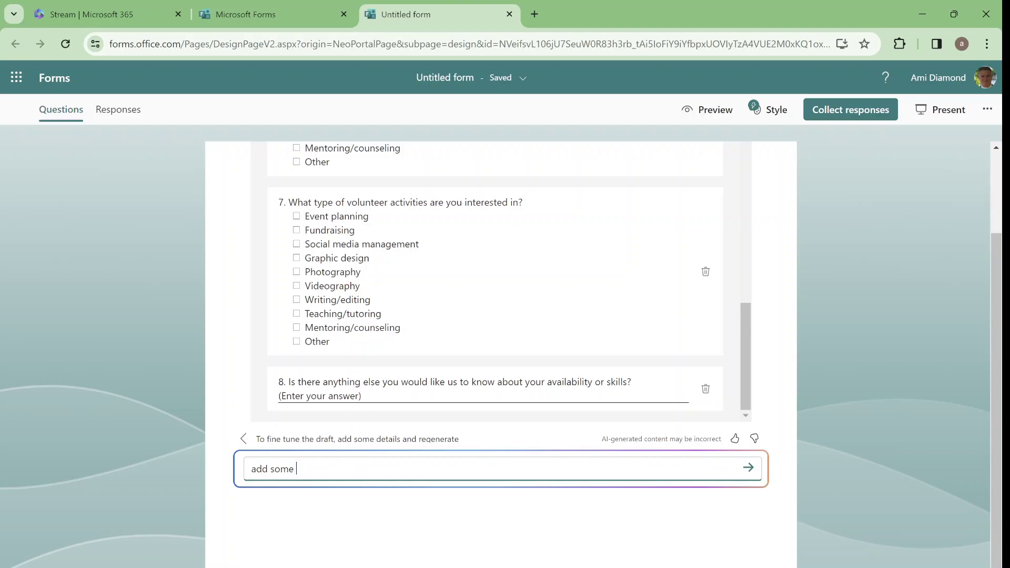
text(p)
text(ersonal)
text( deatial)
key(BackSpace)
key(BackSpace)
key(BackSpace)
key(BackSpace)
key(BackSpace)
text(tails like age ,)
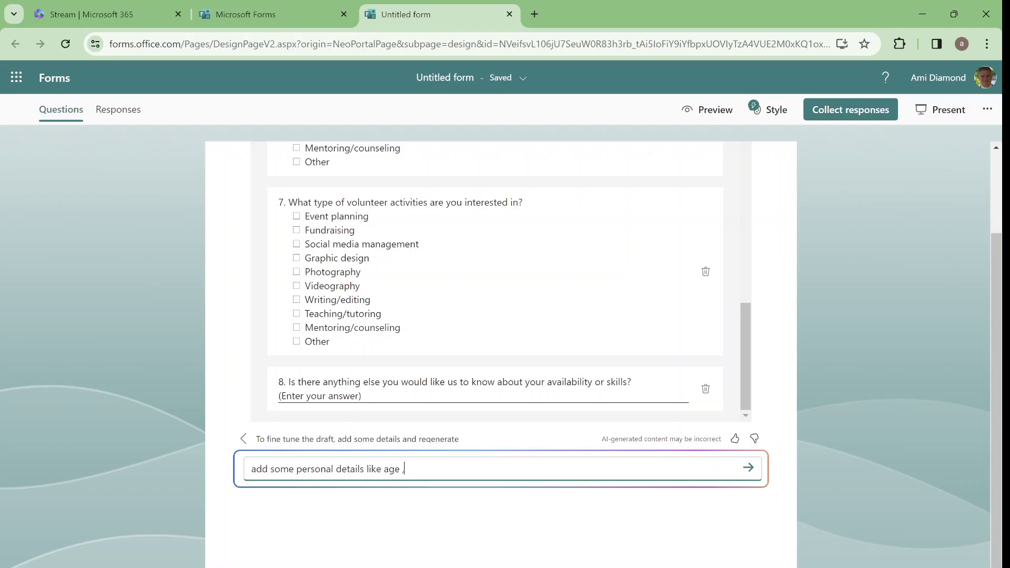
text( adress)
key(BackSpace)
key(BackSpace)
key(BackSpace)
text(ress and)
right_click(426, 468)
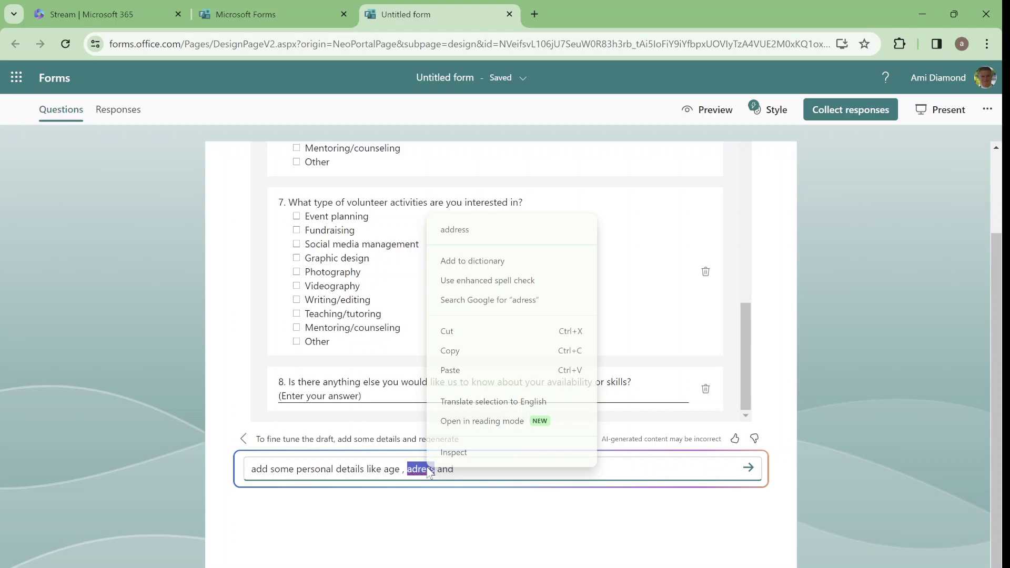
click(468, 228)
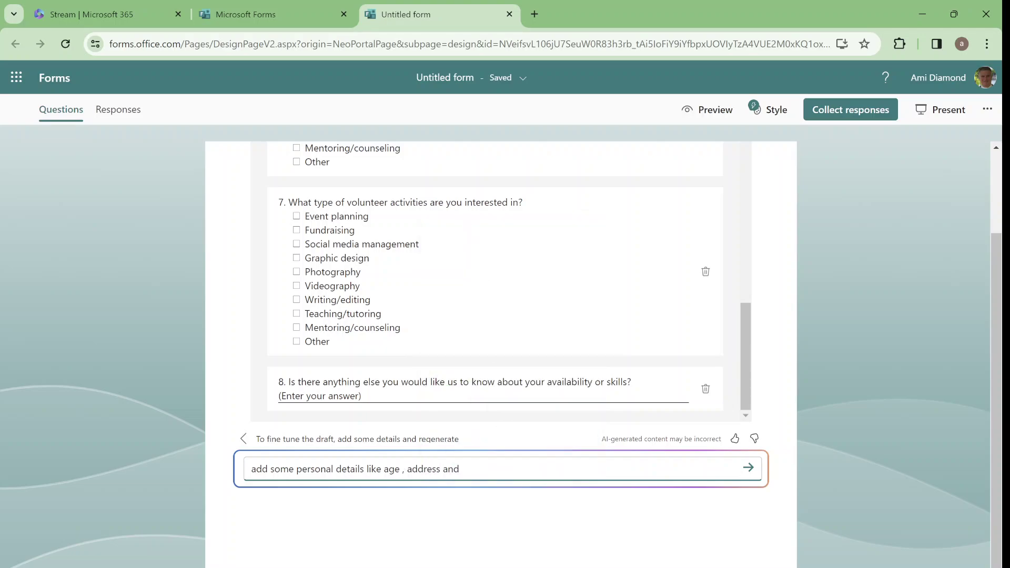
text(location)
Regenerate with the refinement, compare drafts 1 and 2, and keep the 13-question draft 2.
click(748, 468)
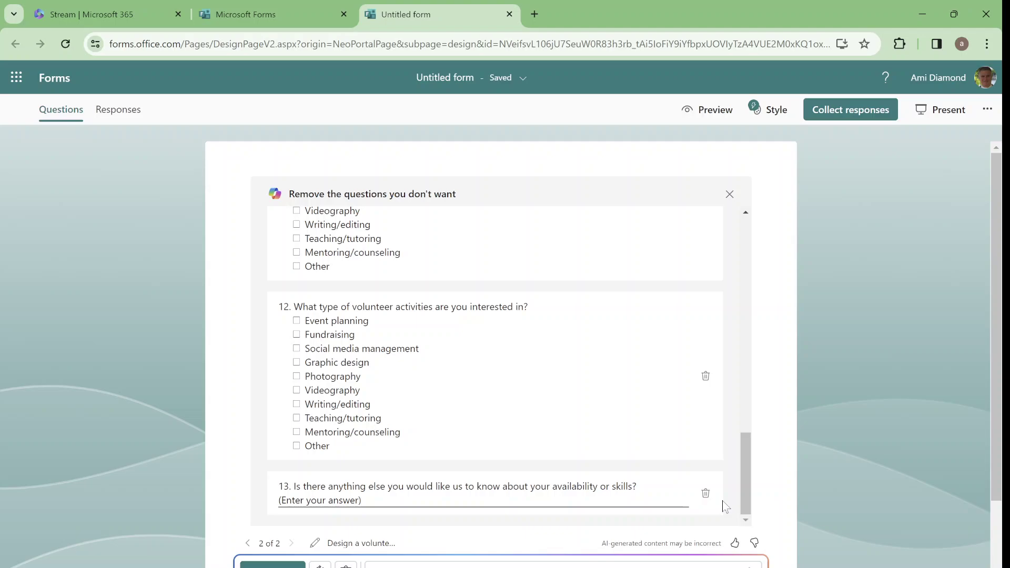
drag(752, 488, 762, 336)
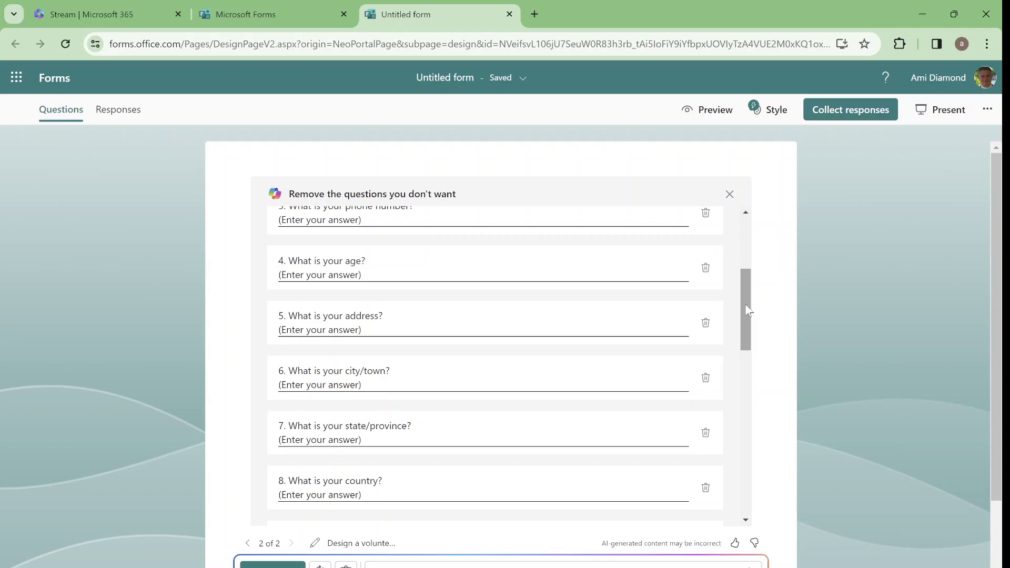
drag(748, 310, 742, 497)
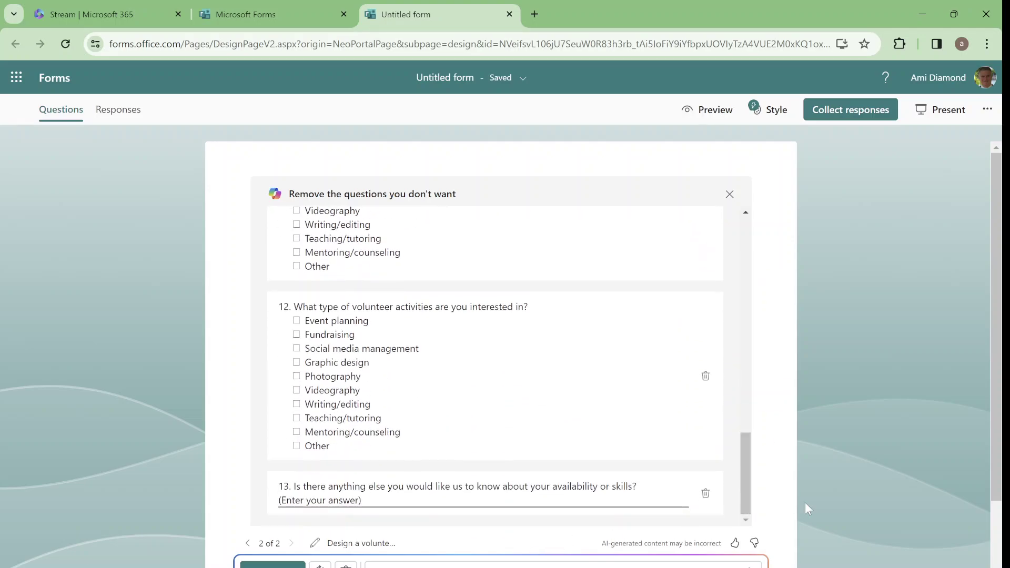
scroll(808, 508, down, 2)
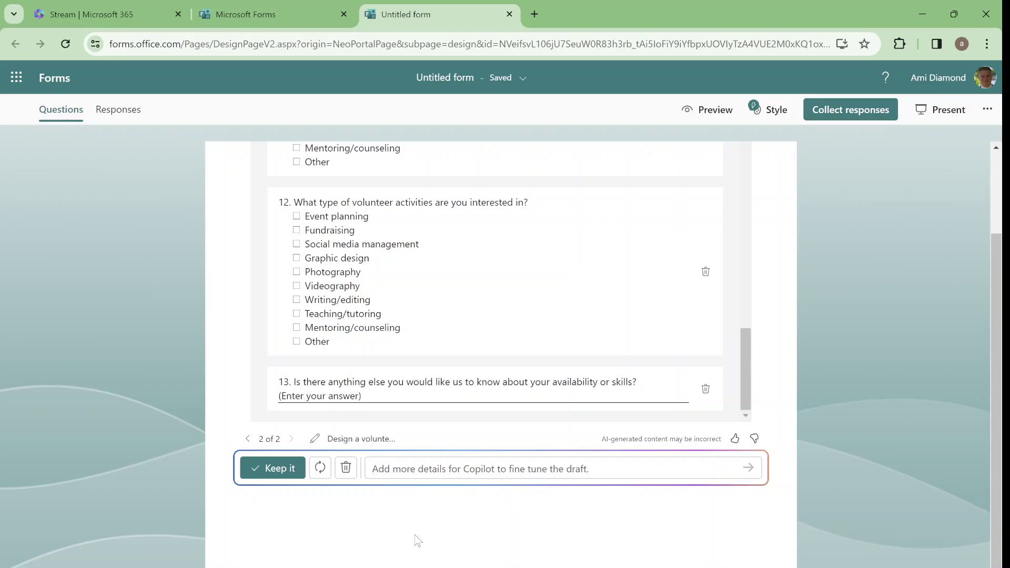
click(247, 439)
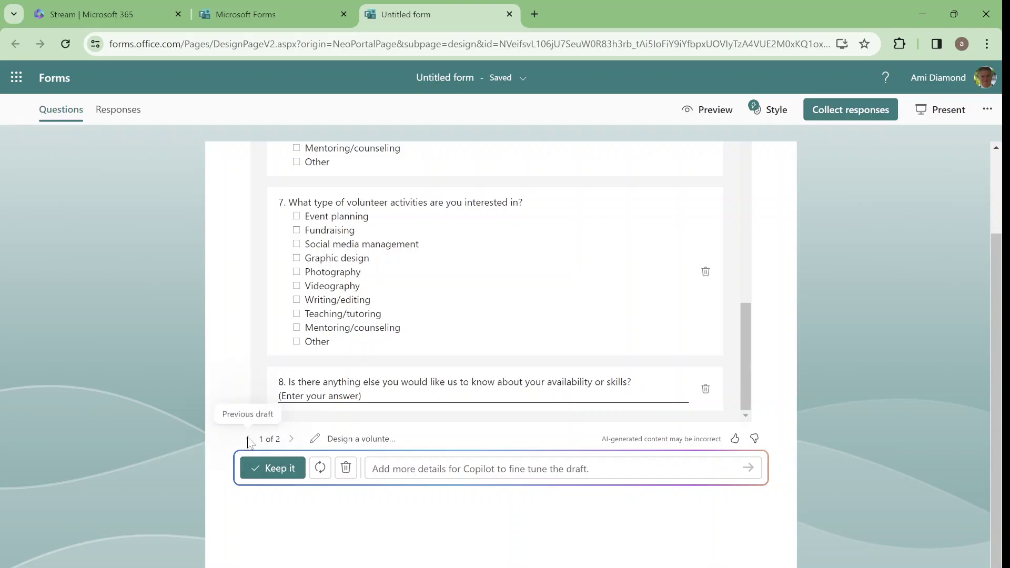
click(290, 440)
click(278, 475)
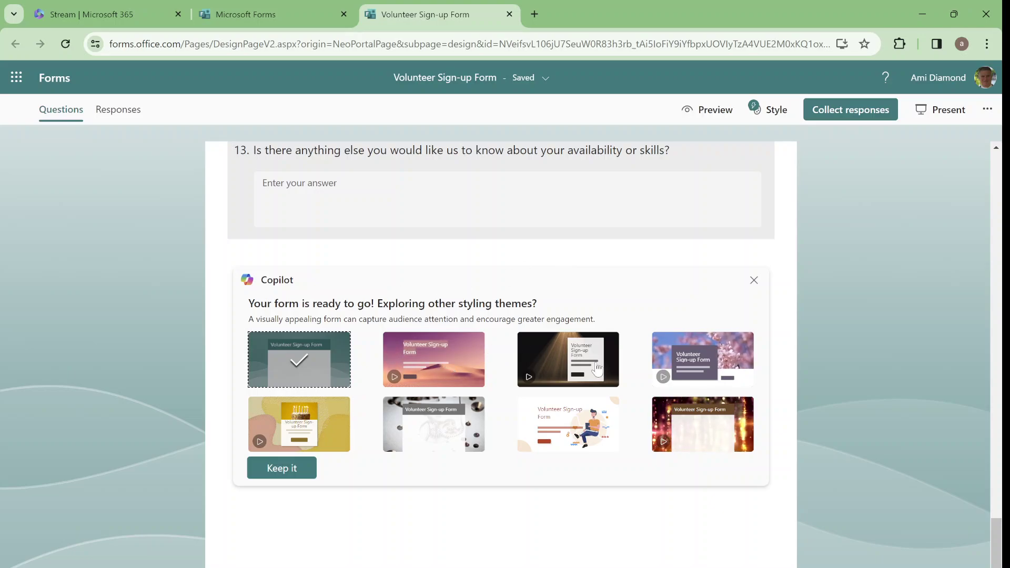
Preview the golden sparkle theme, then apply and keep the cherry-blossom theme.
click(678, 410)
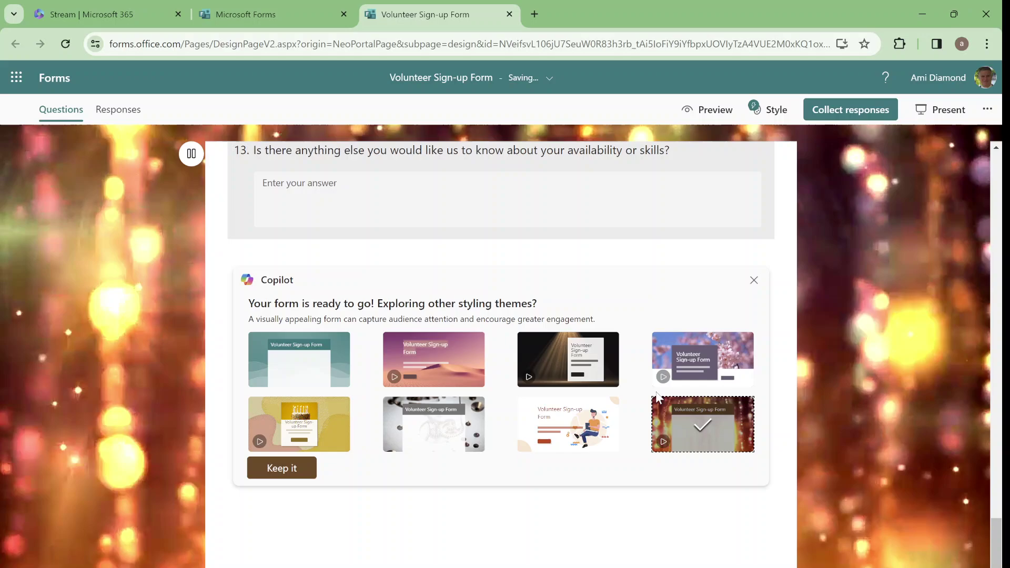
click(678, 360)
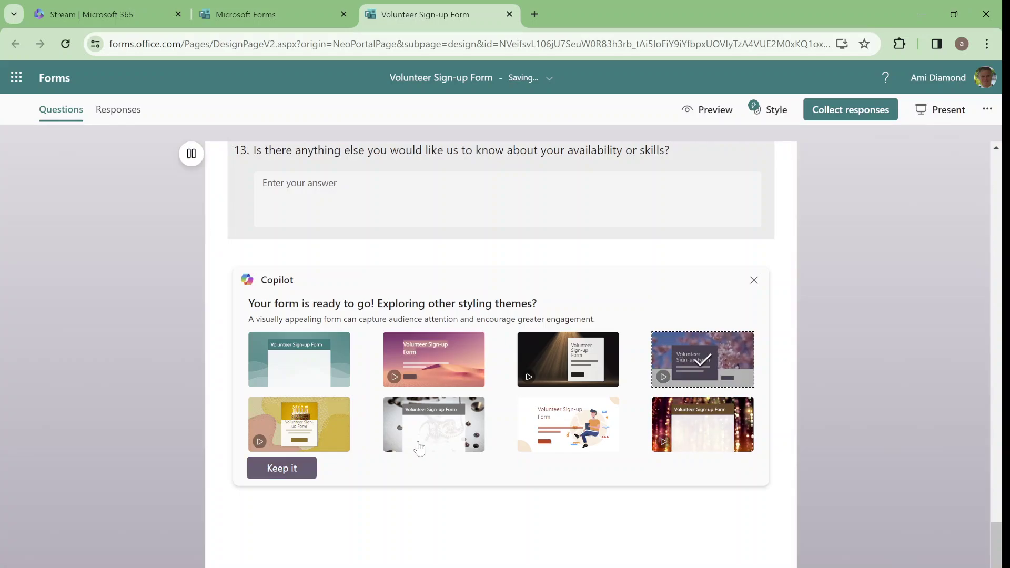
click(291, 468)
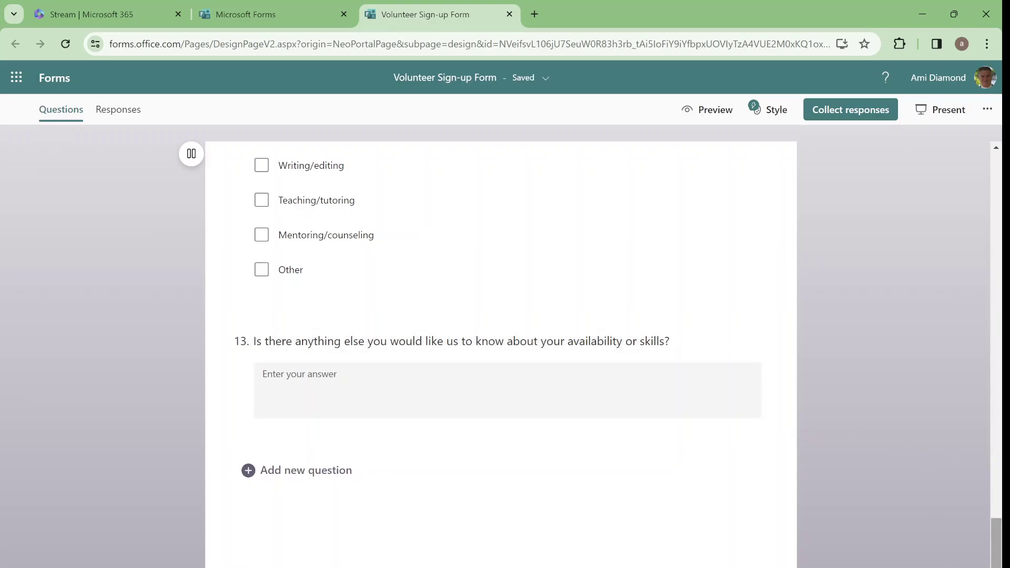
Scroll to the top of the volunteer form and return to the Forms home page.
drag(995, 541, 996, 138)
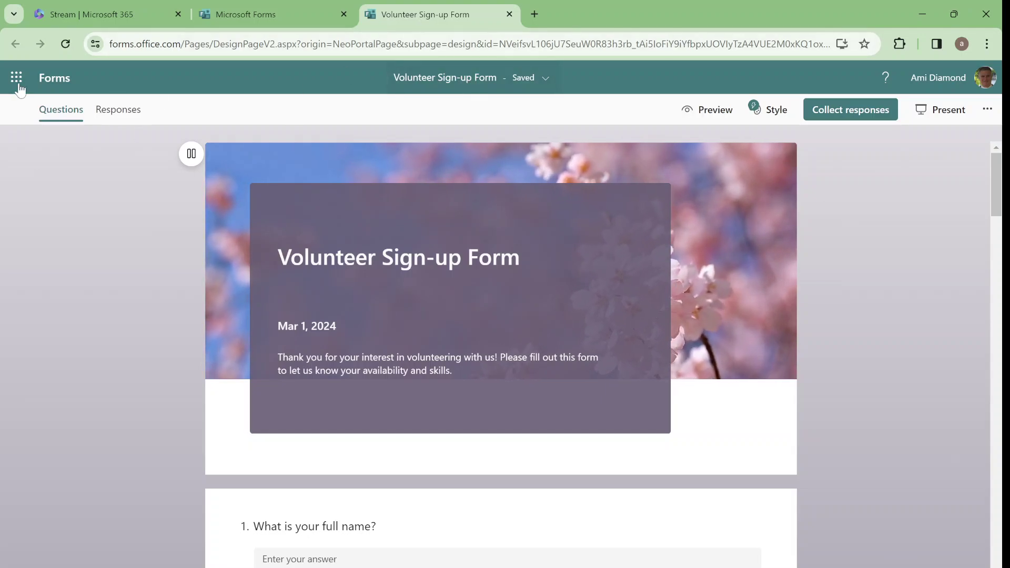
click(56, 77)
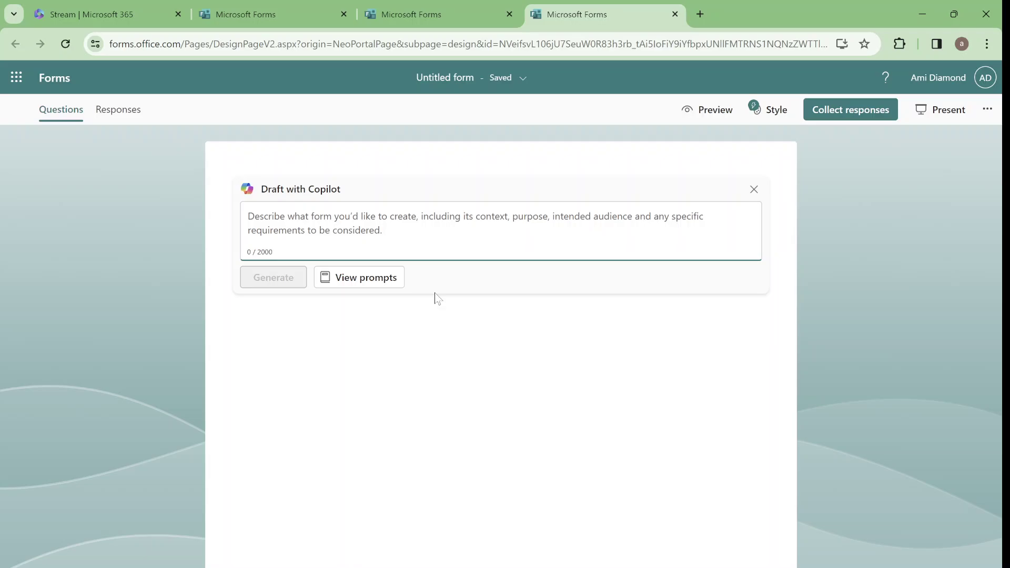
Have Copilot draft a form from the fitness center intake example prompt.
click(402, 283)
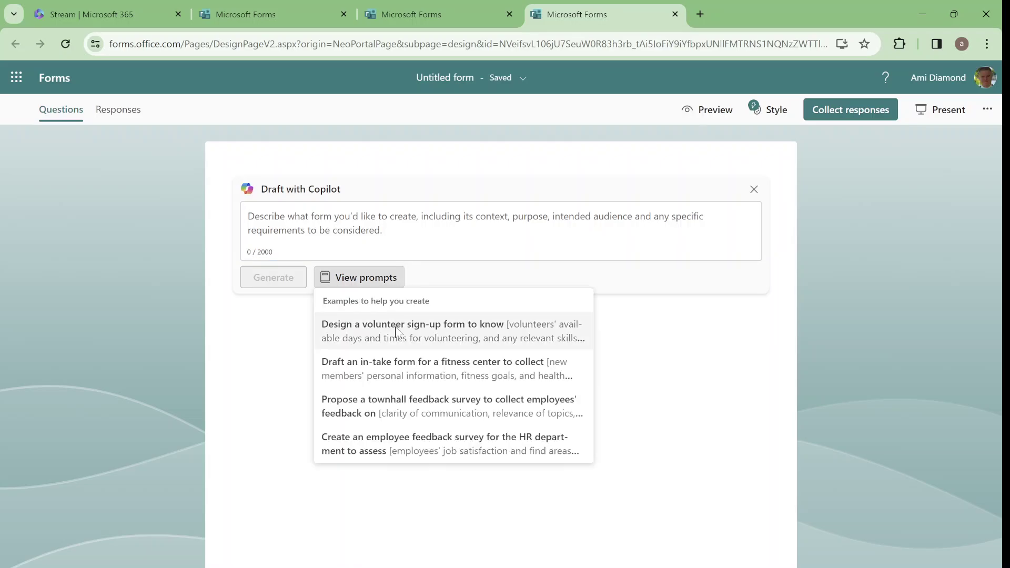
click(431, 368)
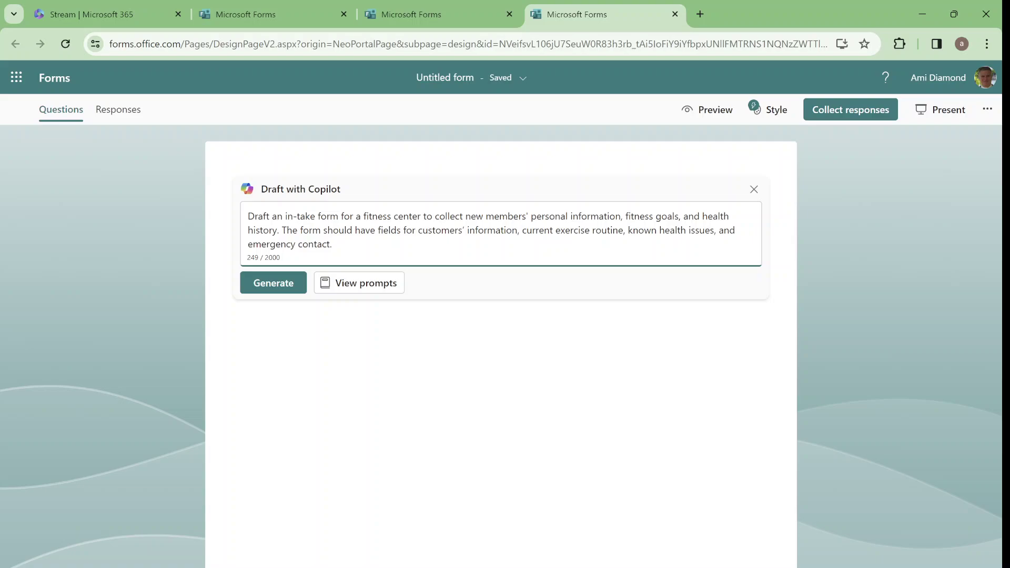
click(286, 282)
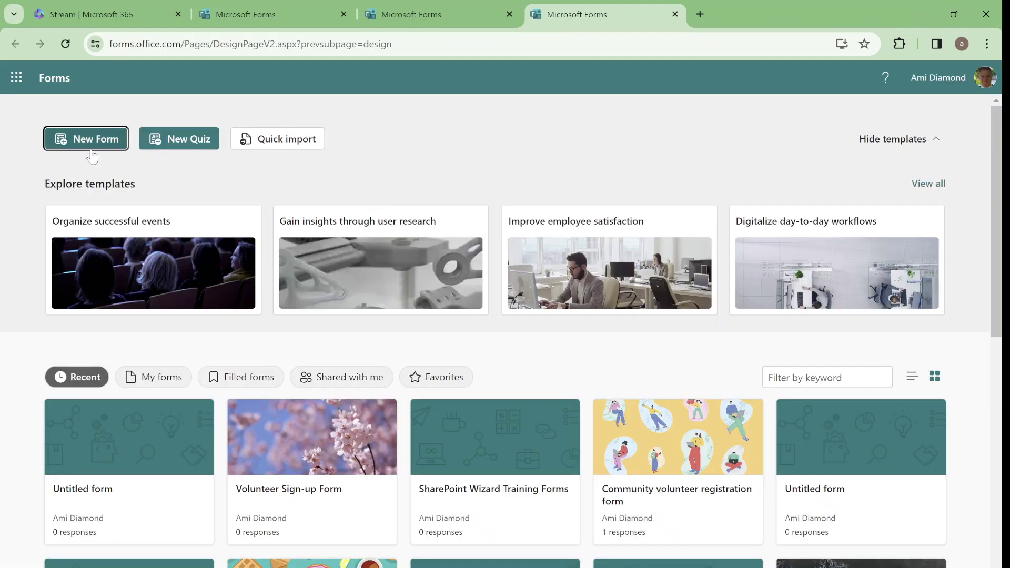
Start a new form and have Copilot draft the HR employee feedback survey example.
click(94, 145)
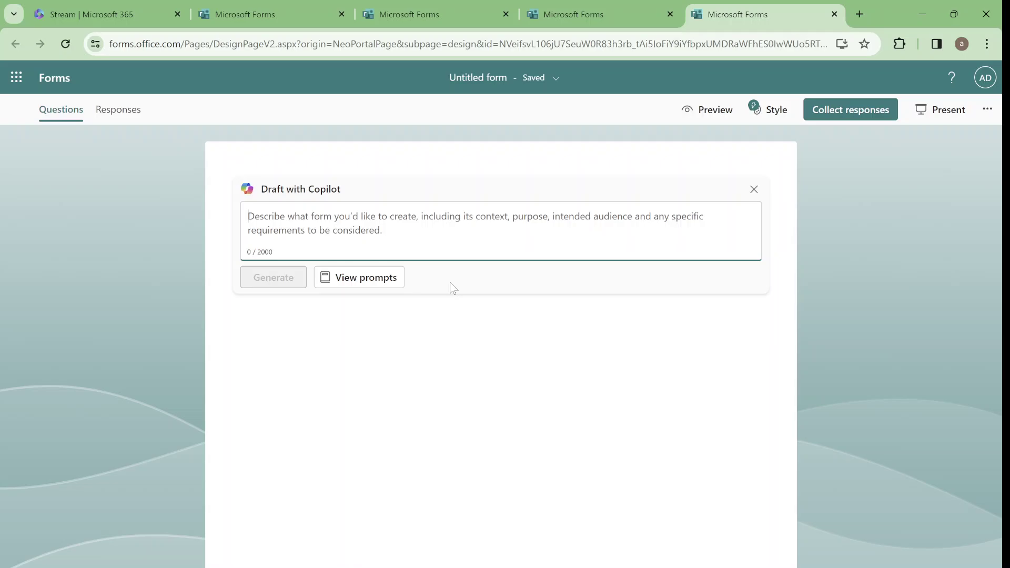
click(390, 281)
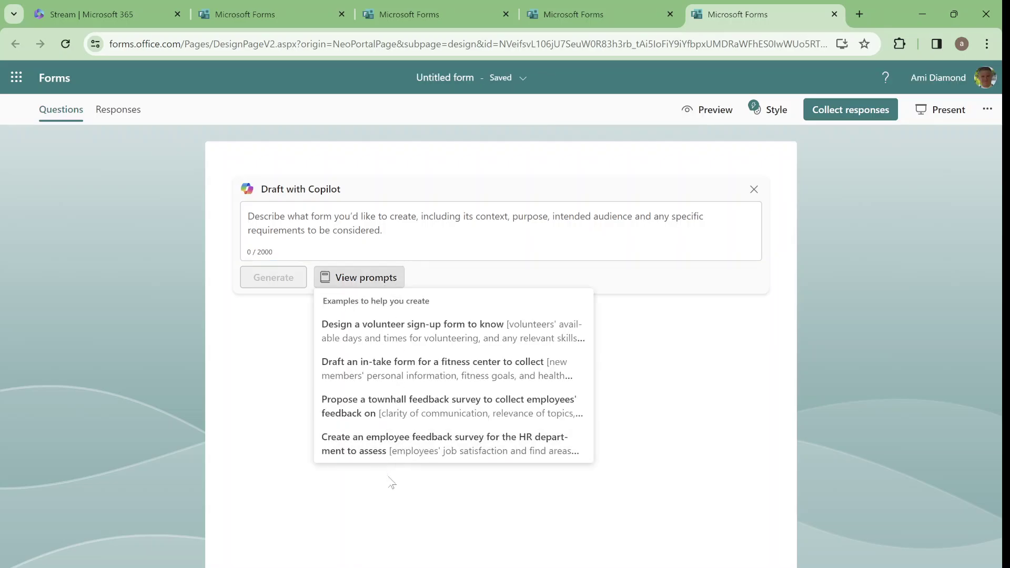
click(461, 449)
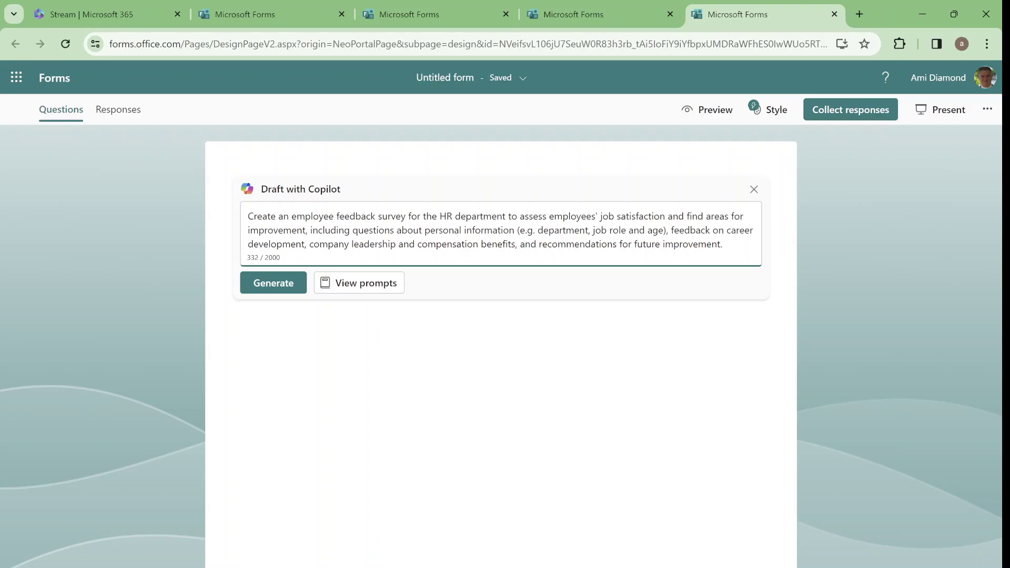
click(279, 284)
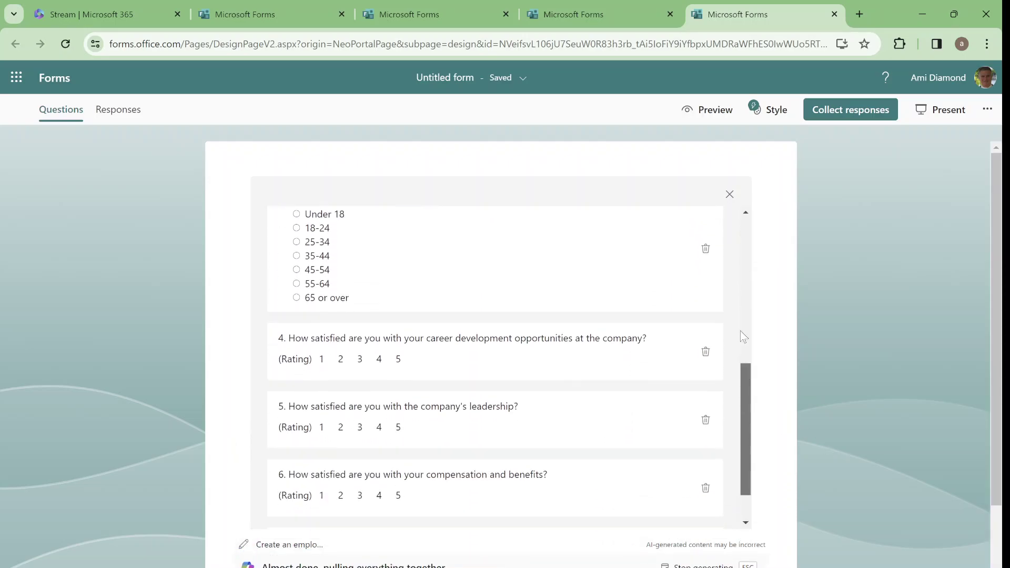
Review the ten-question survey draft and reopen its prompt for editing.
scroll(709, 294, down, 10)
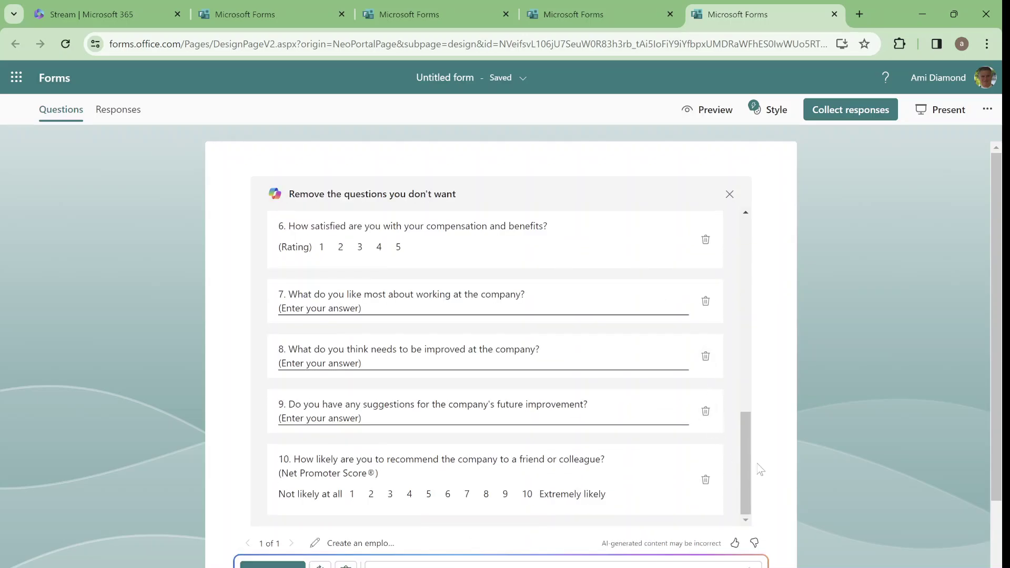
drag(749, 465, 769, 237)
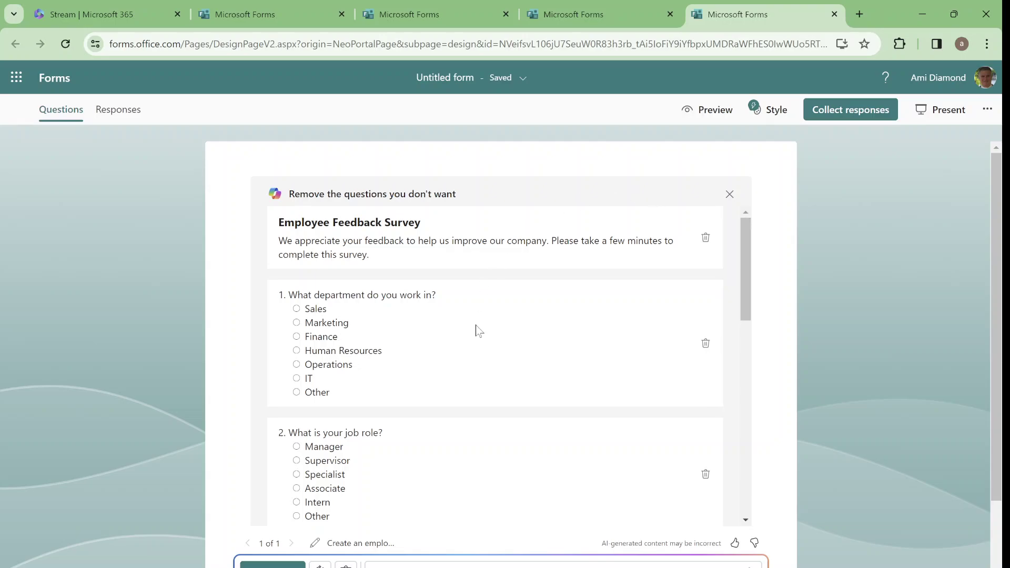
click(361, 543)
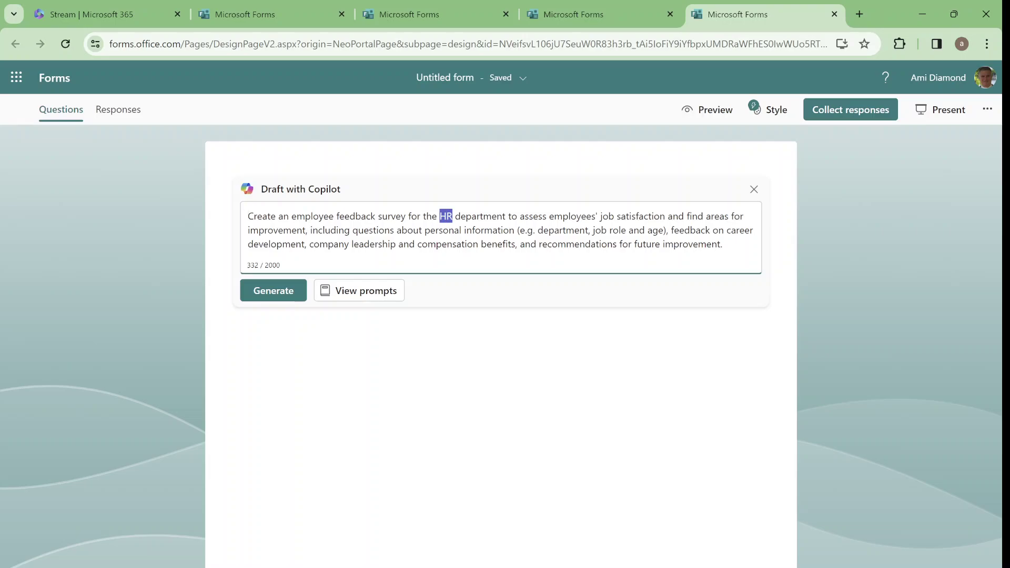
Change HR to IT in the prompt, regenerate the survey, then switch to the Notepad poll prompt.
text(IT)
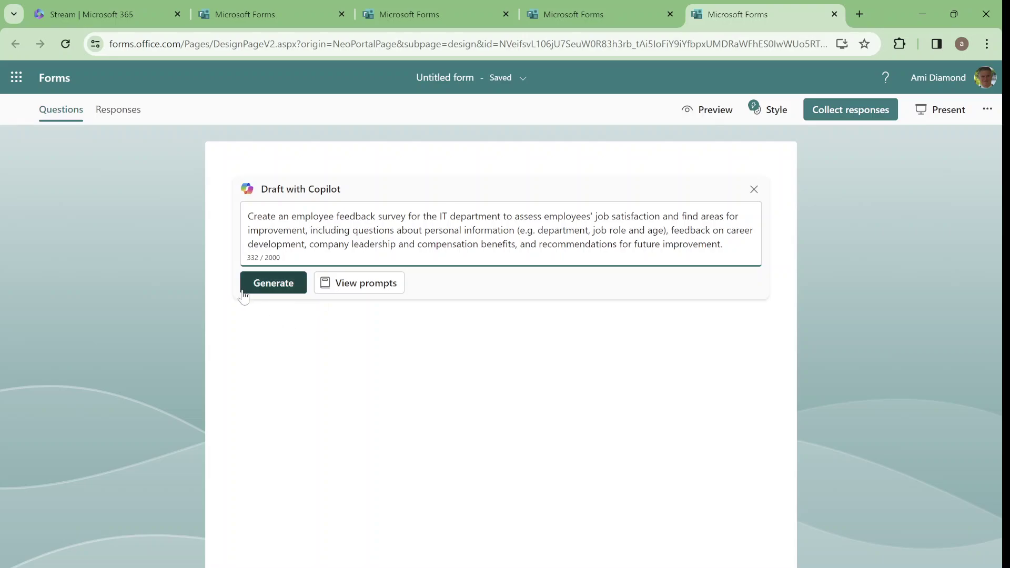
click(269, 284)
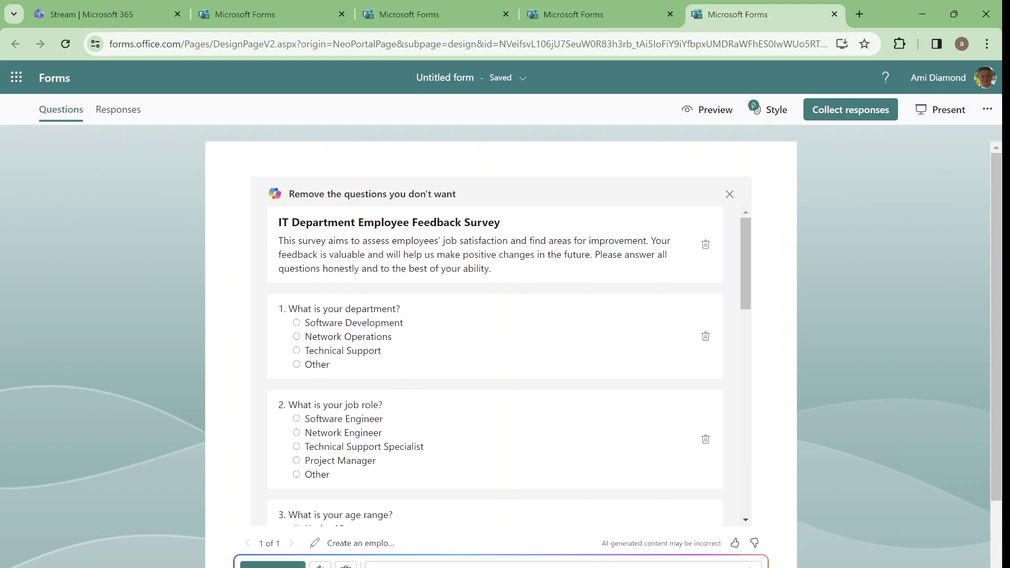
drag(743, 259, 752, 197)
key(alt+Tab)
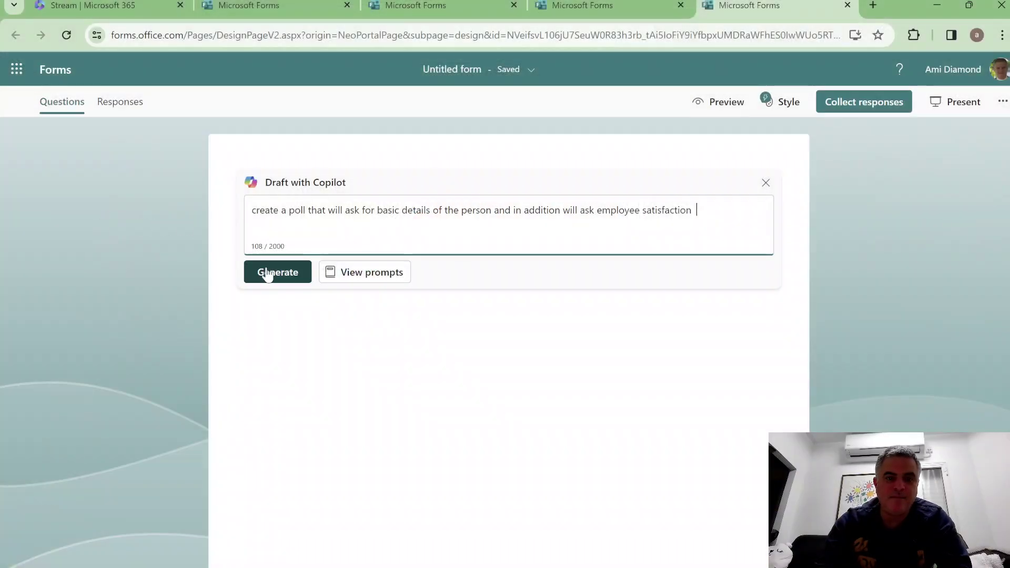
Generate the six-question Employee Satisfaction Poll draft and insert it into the form.
click(284, 273)
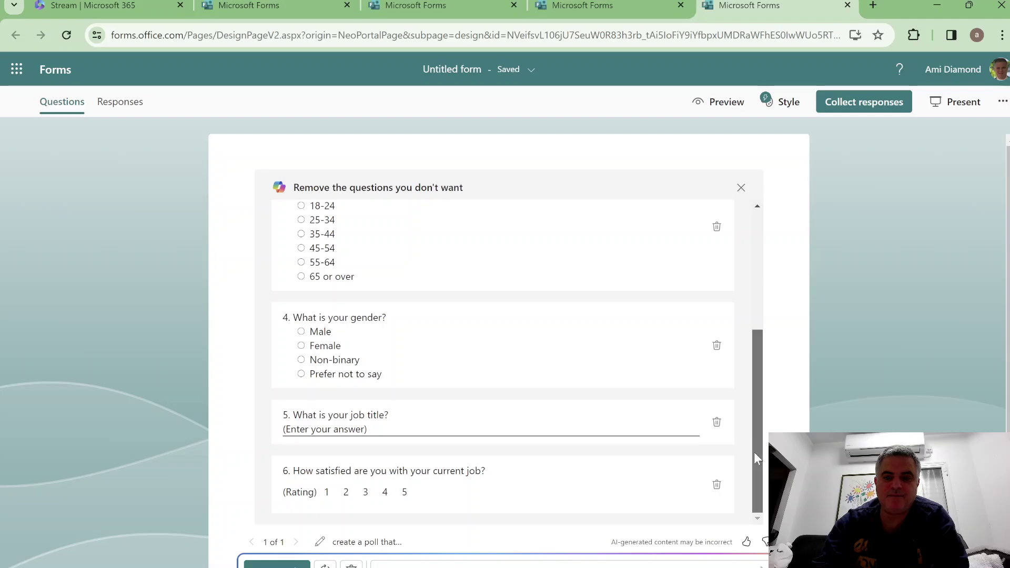
drag(753, 452, 721, 176)
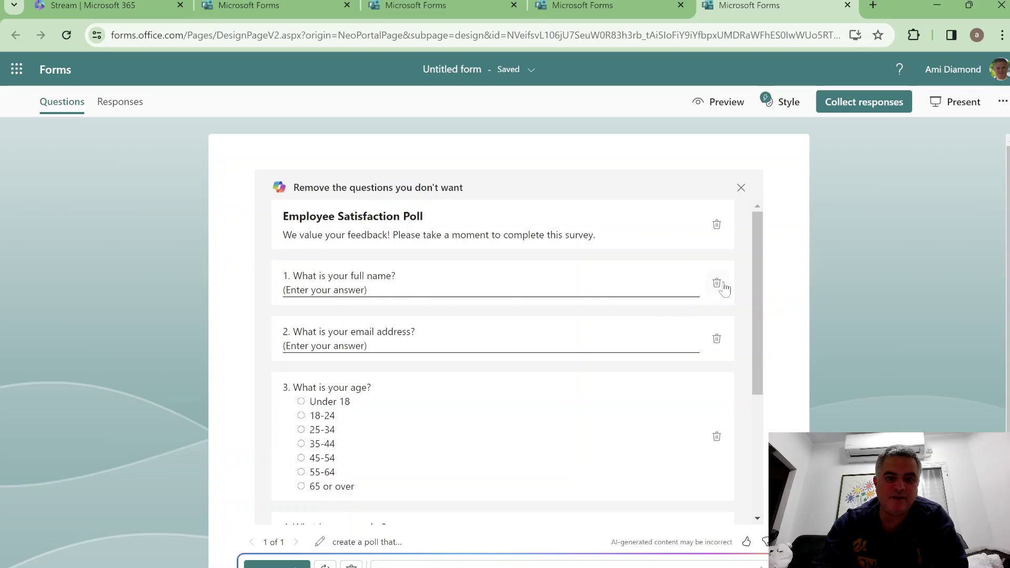
drag(753, 264, 760, 378)
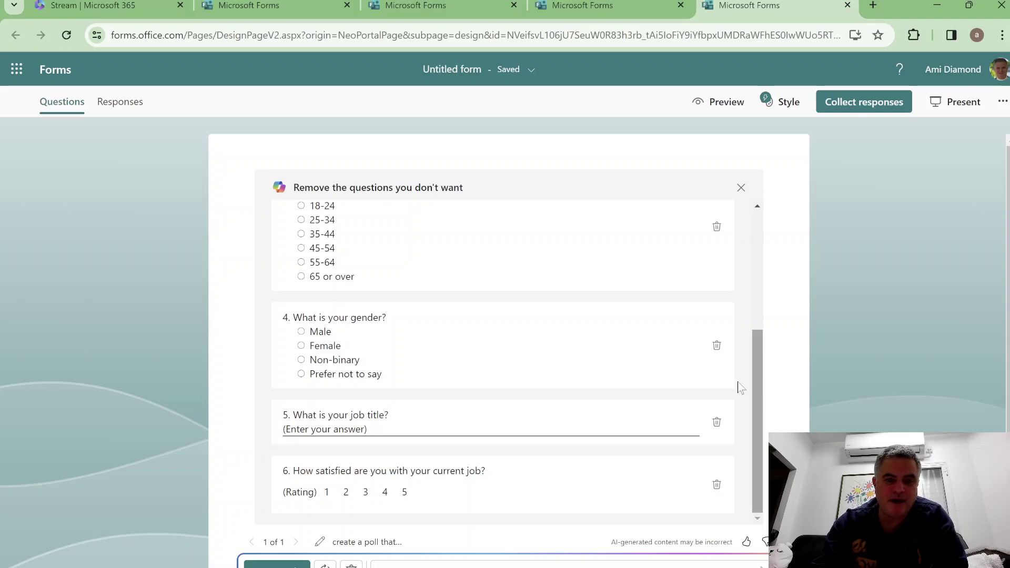
click(293, 562)
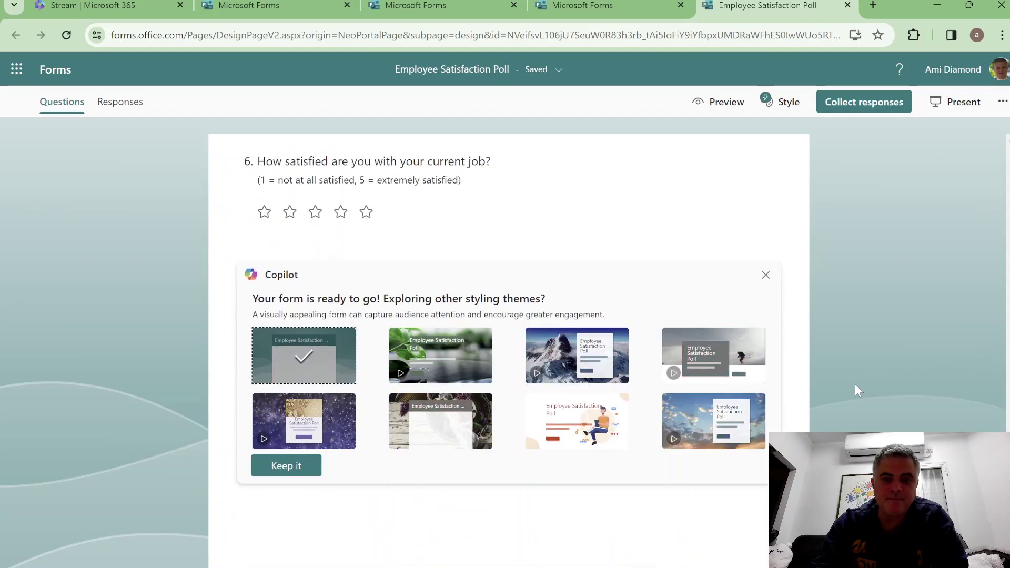
Pick the green leaves theme from Copilot's theme suggestions and keep it.
click(440, 356)
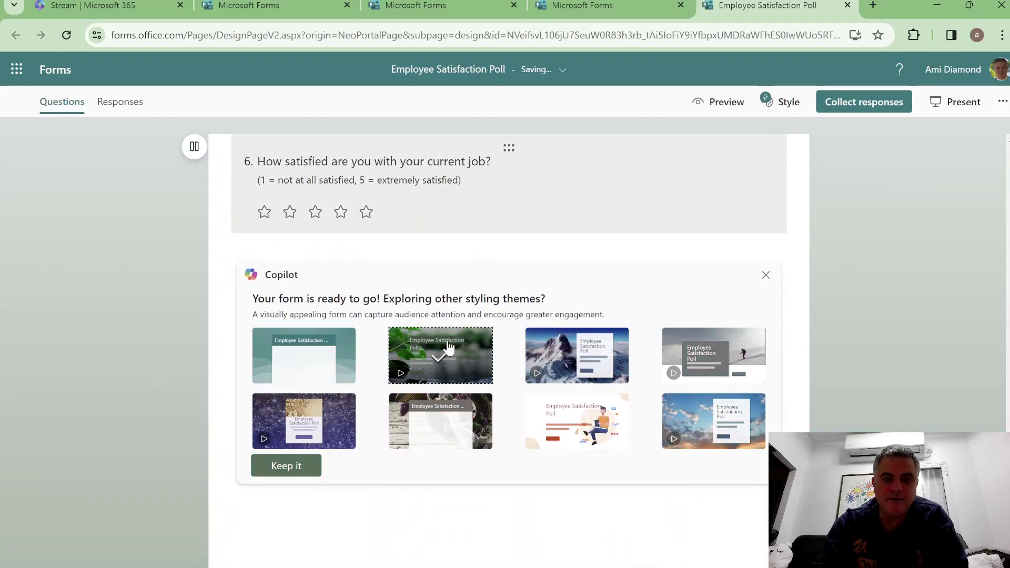
click(294, 467)
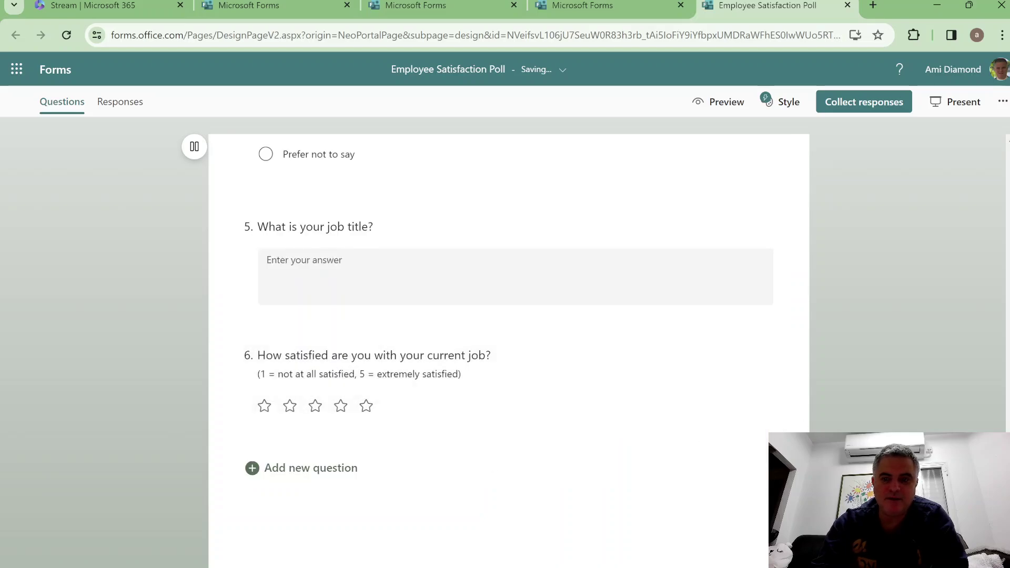
scroll(932, 300, up, 20)
scroll(932, 301, down, 7)
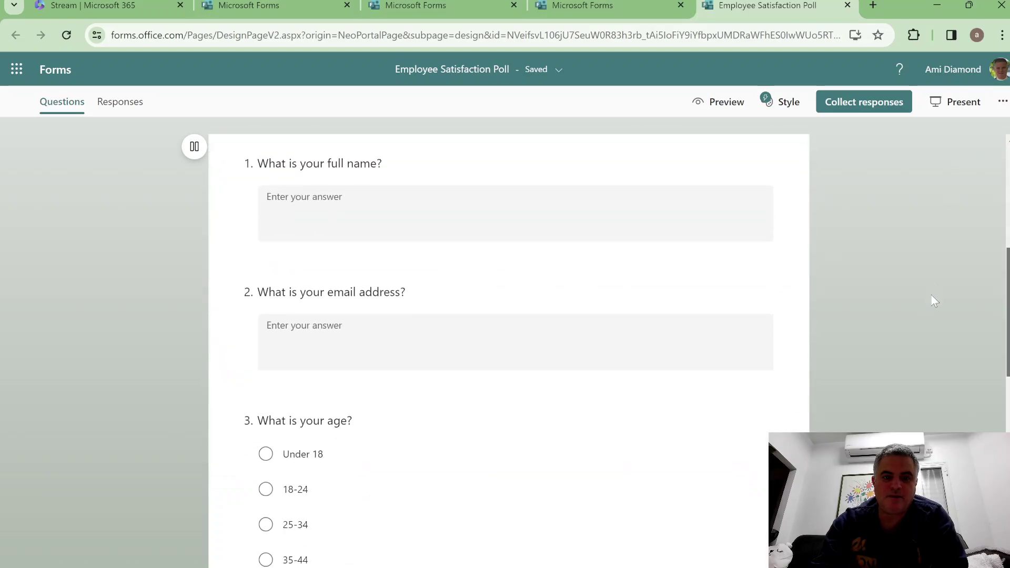
scroll(932, 301, down, 10)
Add an Upload File question 7 and a Text question 8 to the poll.
click(314, 470)
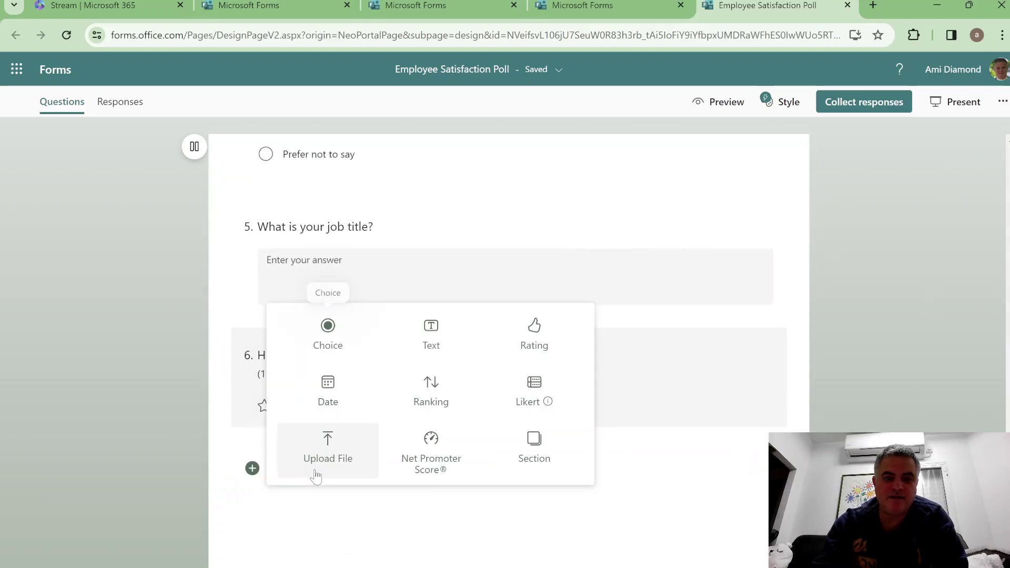
click(344, 460)
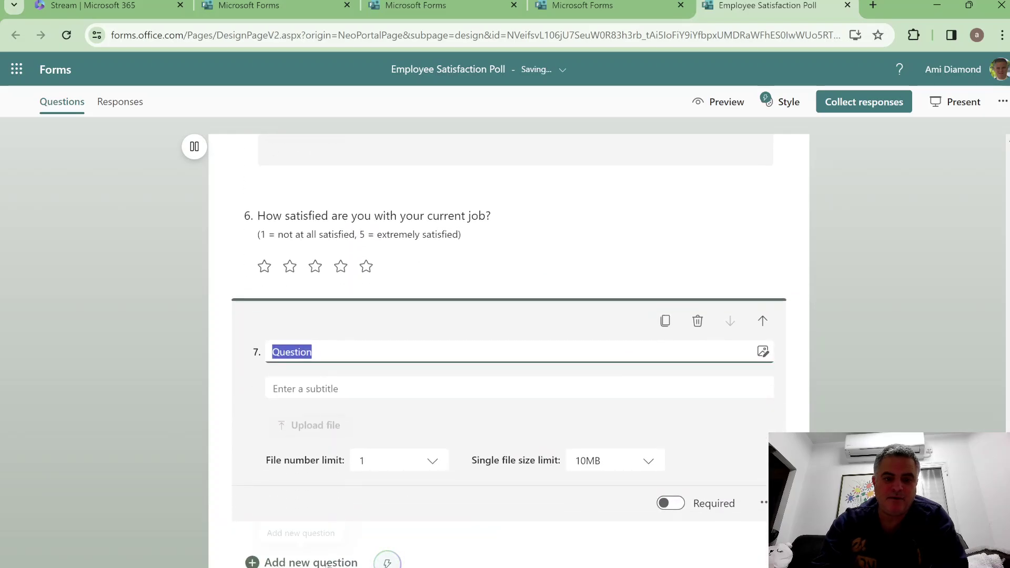
click(310, 562)
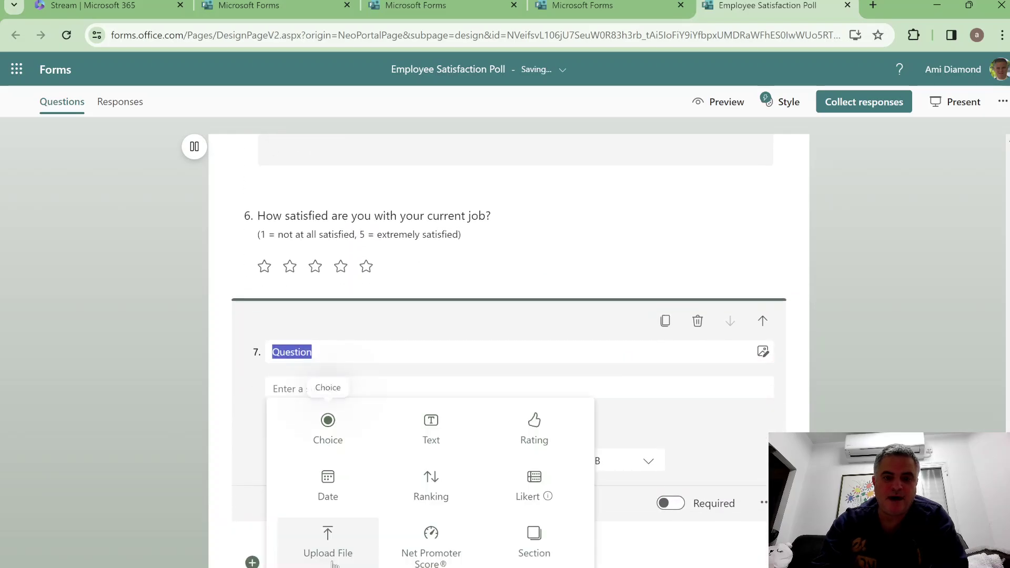
click(425, 438)
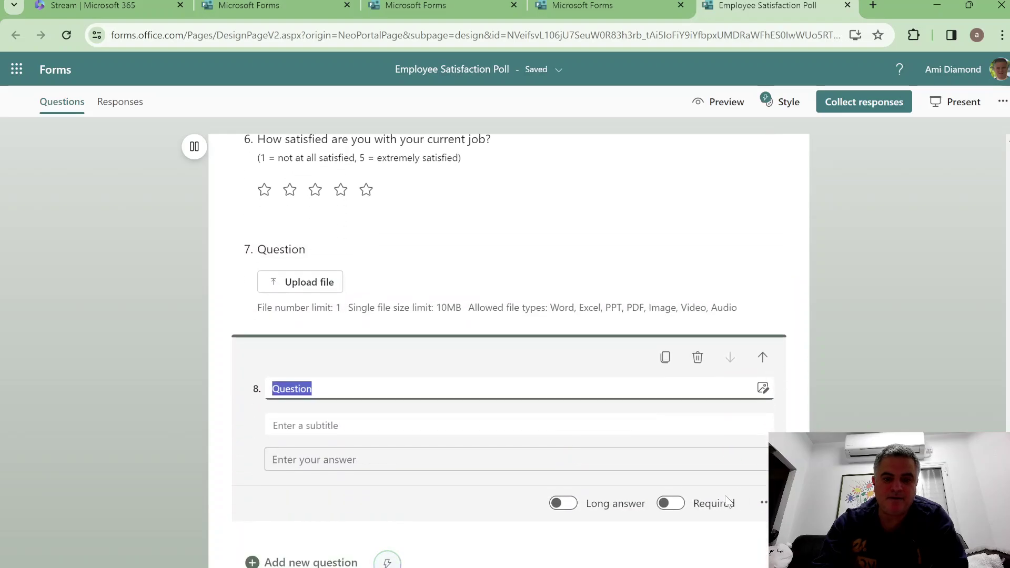
Preview the poll as a respondent, start it, and enter a test name in the full-name answer.
click(723, 102)
click(293, 452)
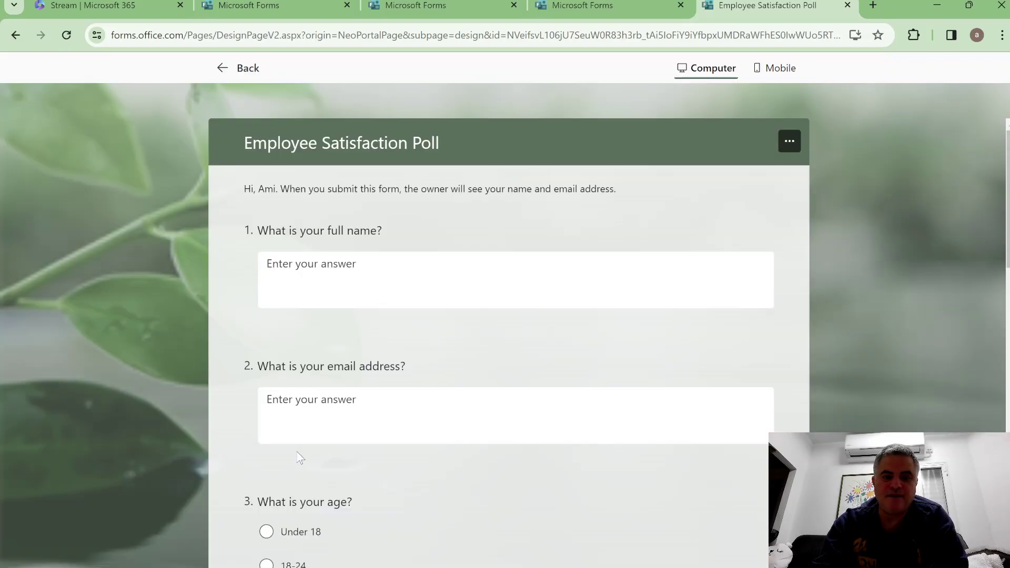
text(da)
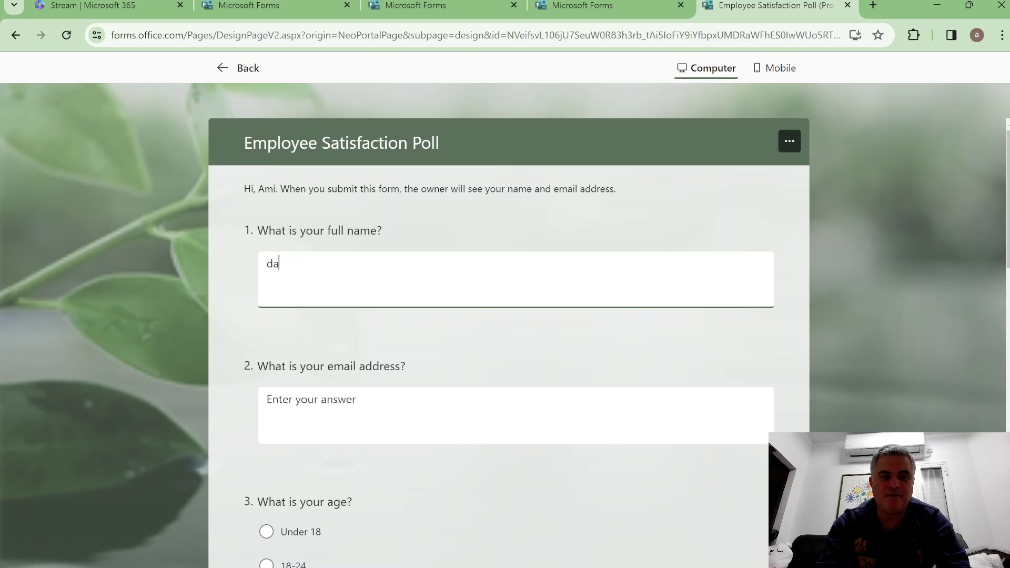
key(BackSpace)
key(BackSpace)
text(ami)
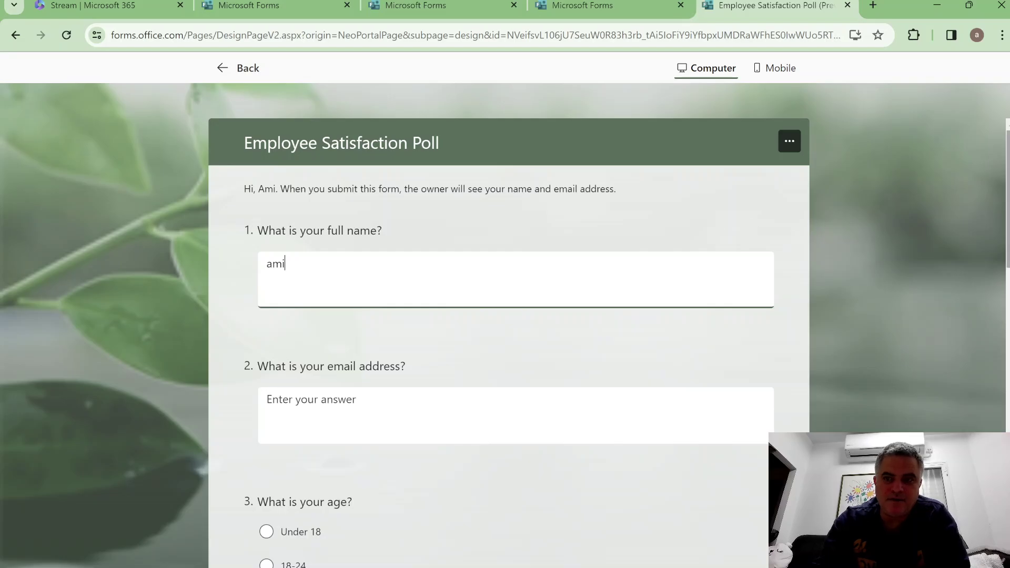
scroll(1008, 182, down, 15)
scroll(1008, 183, up, 15)
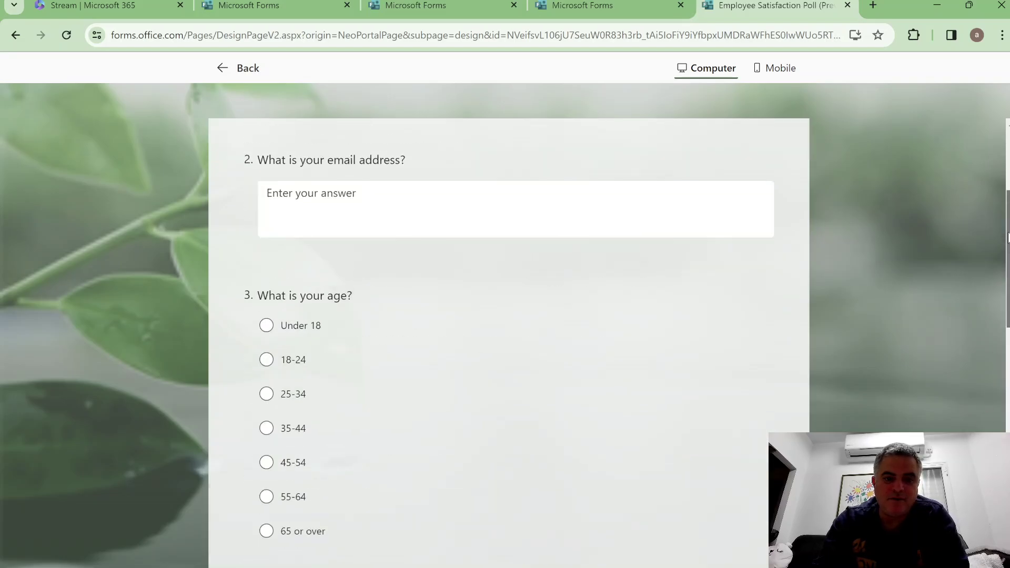